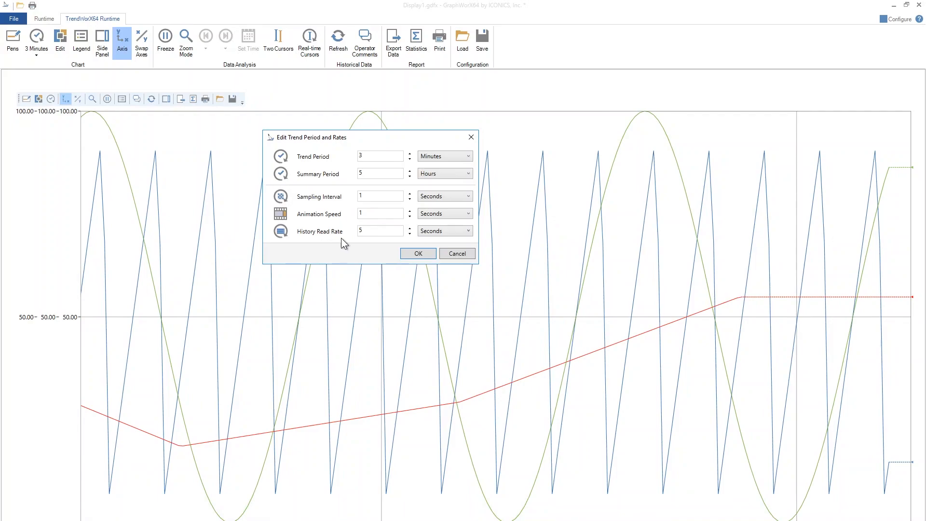
pyautogui.click(443, 253)
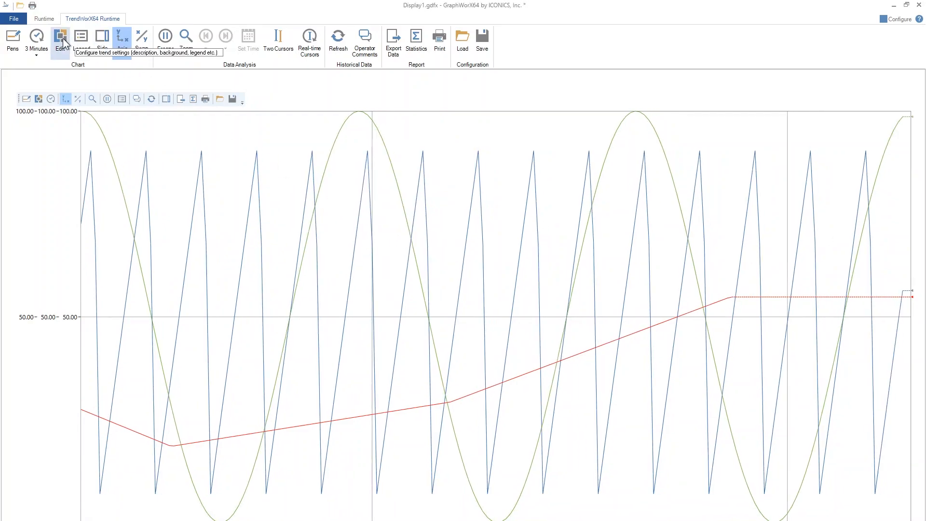
pyautogui.click(63, 38)
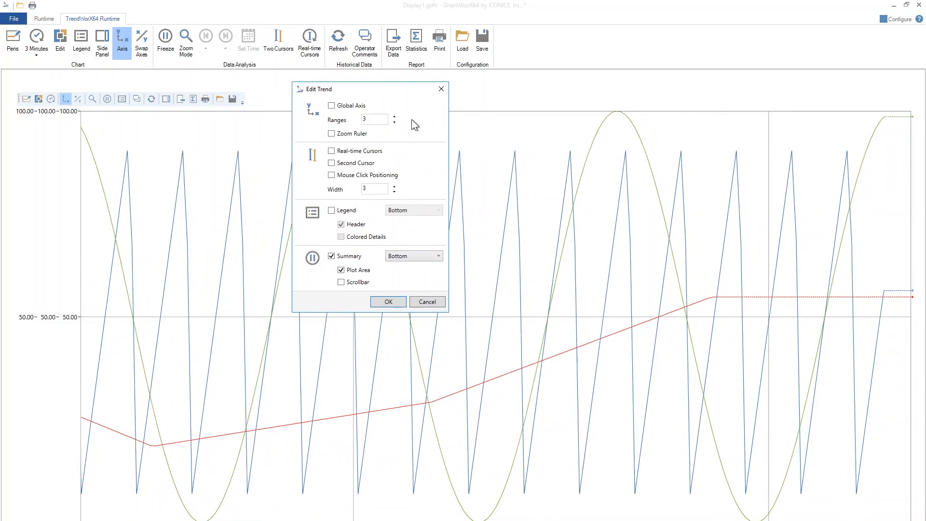
pyautogui.click(331, 106)
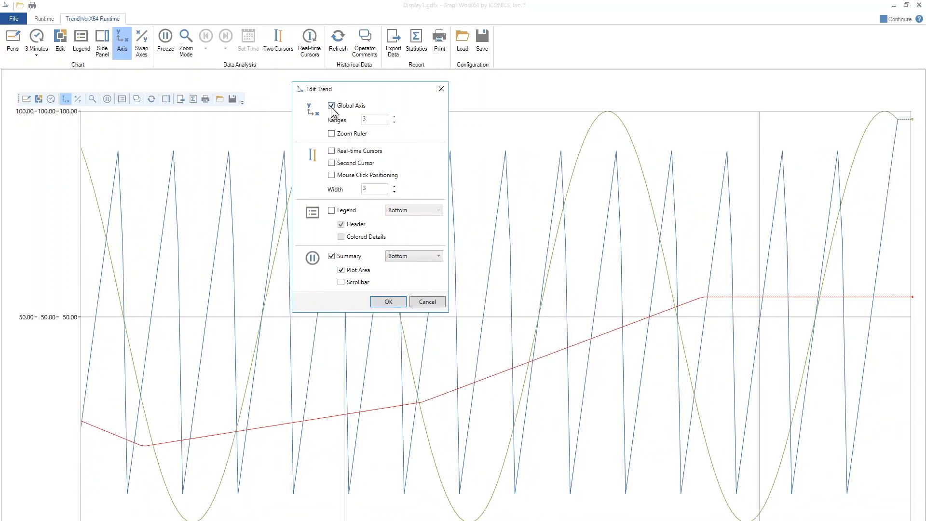
pyautogui.click(331, 106)
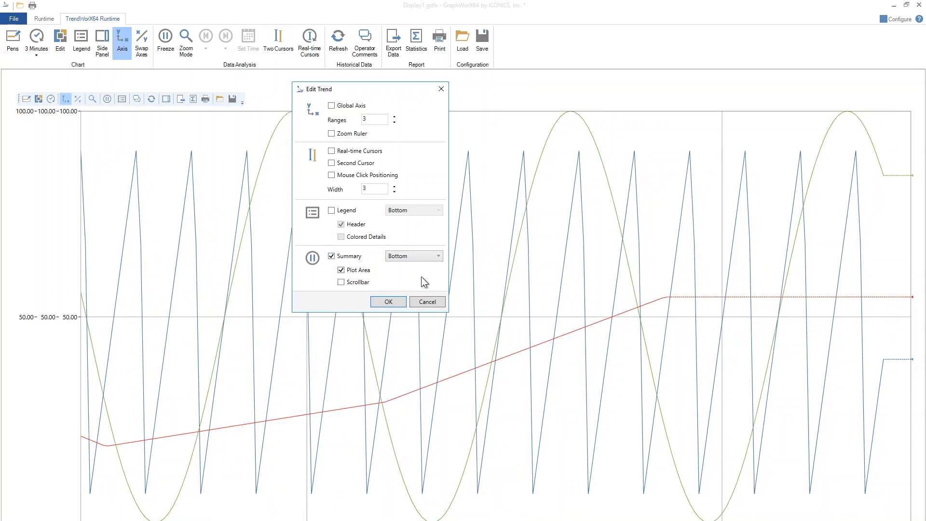
pyautogui.click(426, 302)
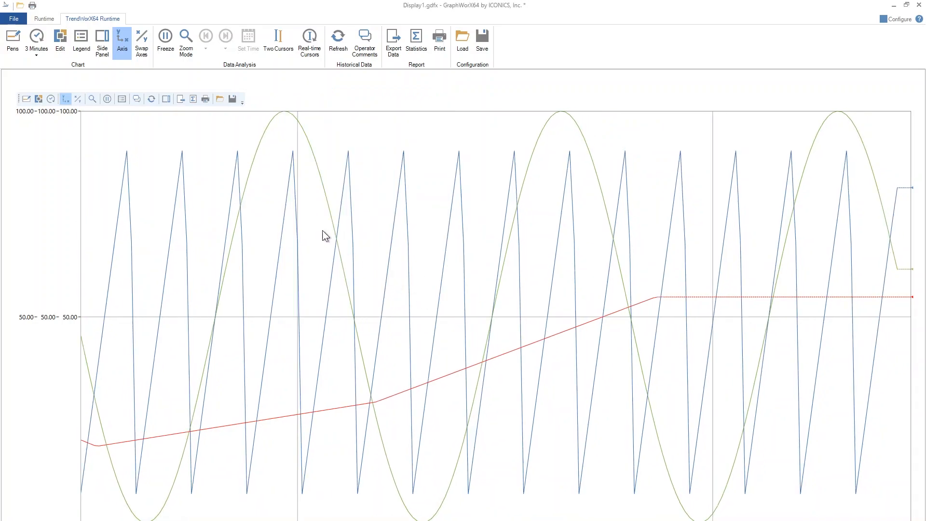
# Step: Show the legend below the trend chart, and toggle the side panel on and back off
pyautogui.click(80, 48)
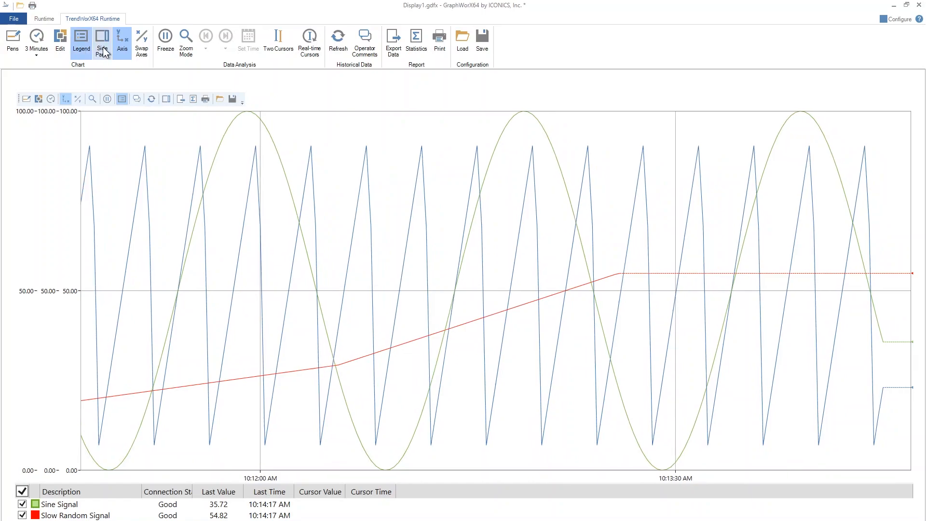
pyautogui.click(103, 48)
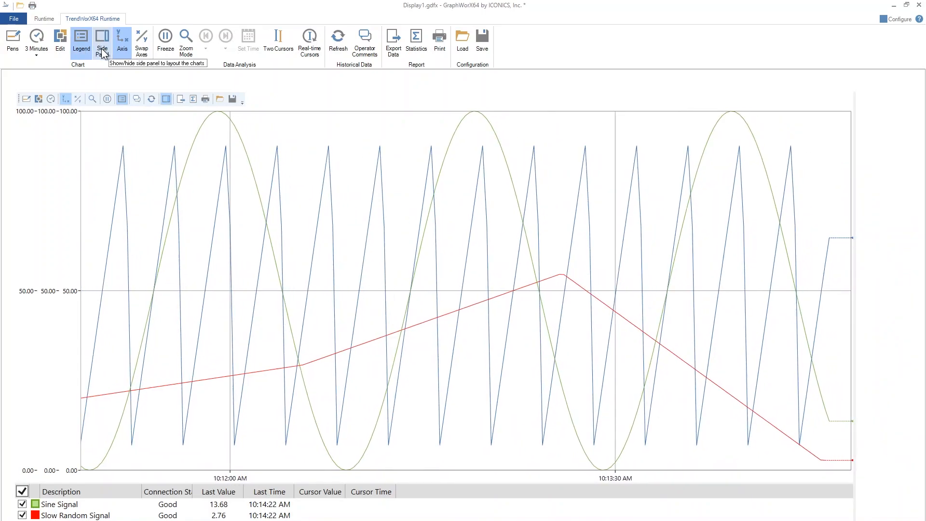
pyautogui.click(101, 48)
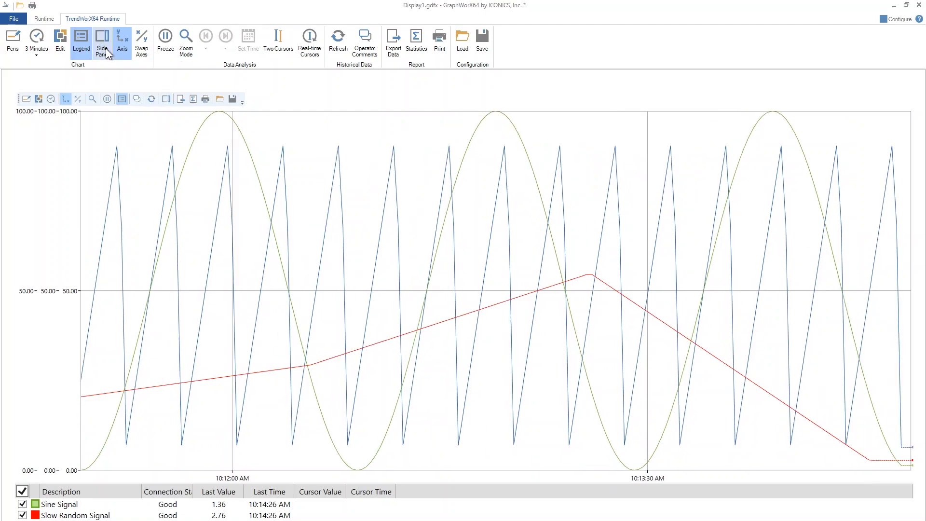
# Step: Toggle the chart's axis display off and on, and swap the X and Y axes and back
pyautogui.click(121, 46)
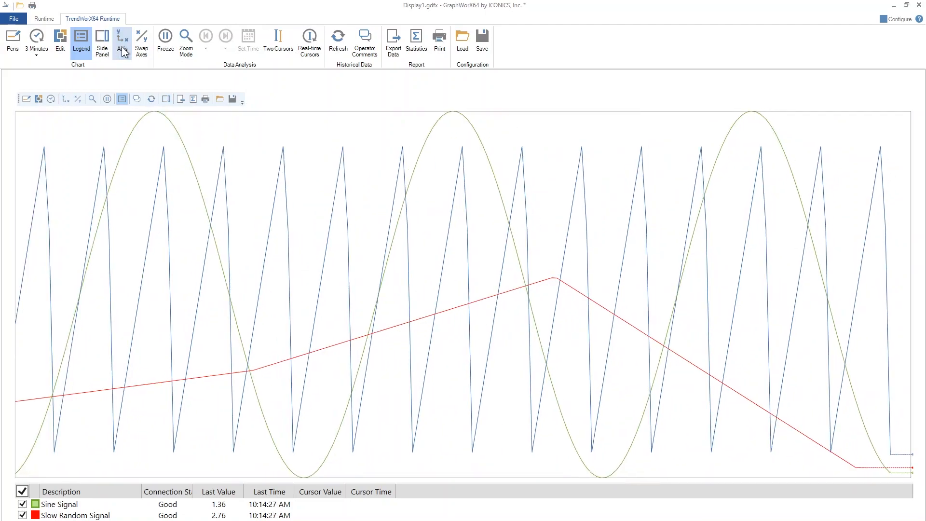
pyautogui.click(122, 46)
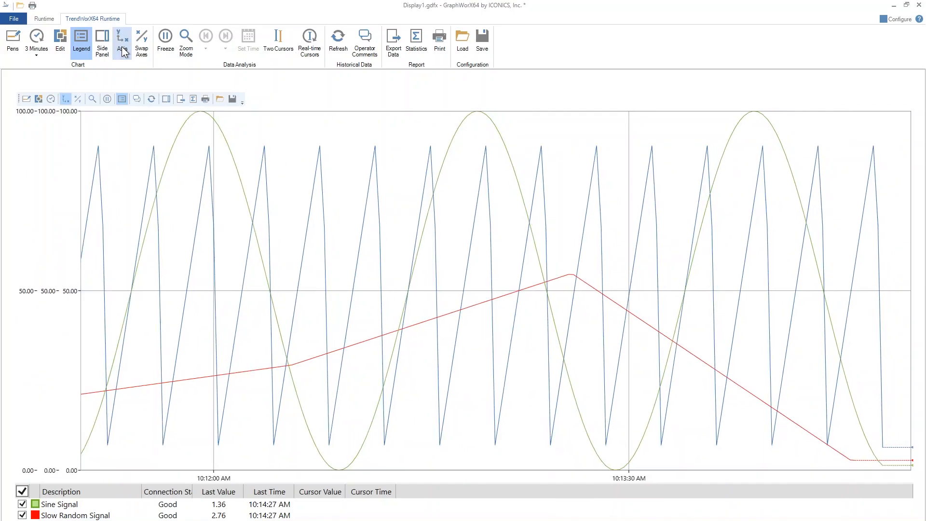
pyautogui.click(141, 49)
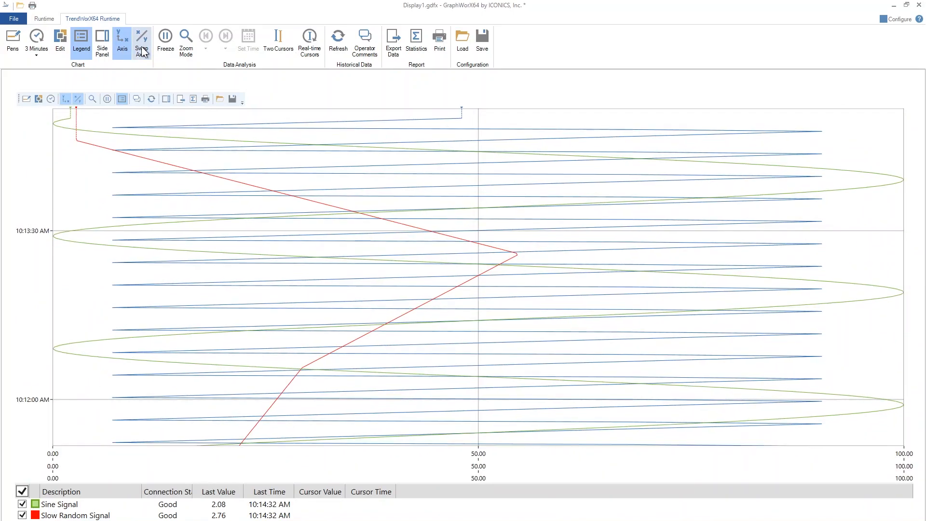
pyautogui.click(141, 50)
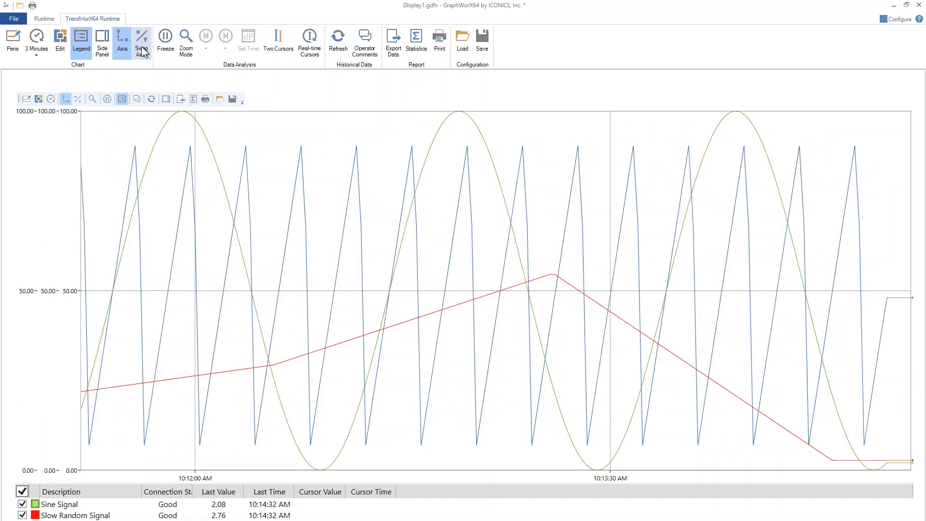
# Step: Zoom into a rectangular area in the middle of the trend using zoom mode
pyautogui.click(185, 49)
pyautogui.moveTo(323, 192); pyautogui.dragTo(649, 393)
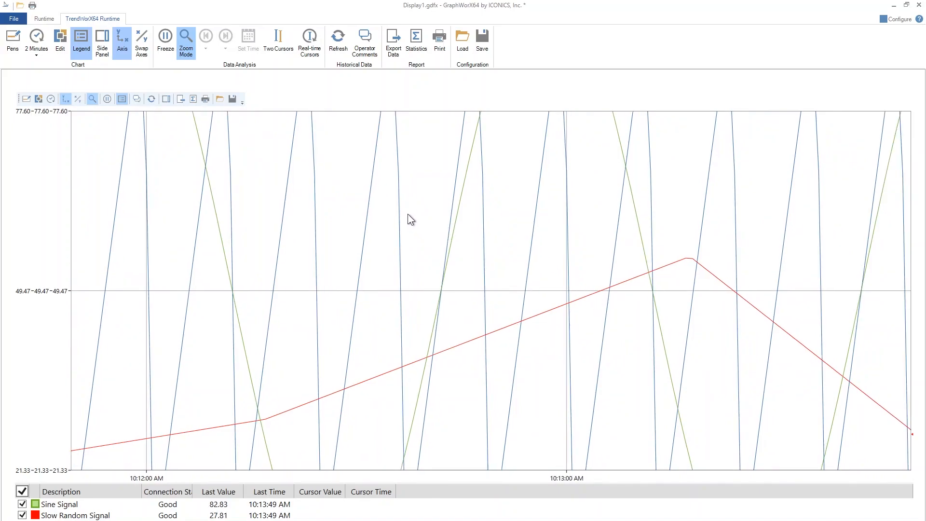
# Step: Enable real-time cursors, move the cursor to an earlier point on the zoomed trend, and exit zoom mode
pyautogui.click(304, 51)
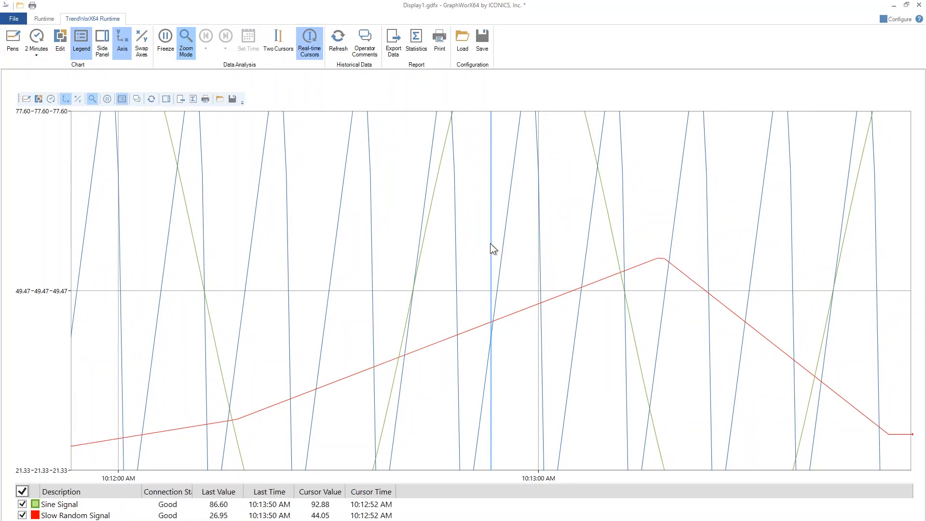
pyautogui.moveTo(490, 243); pyautogui.dragTo(395, 249)
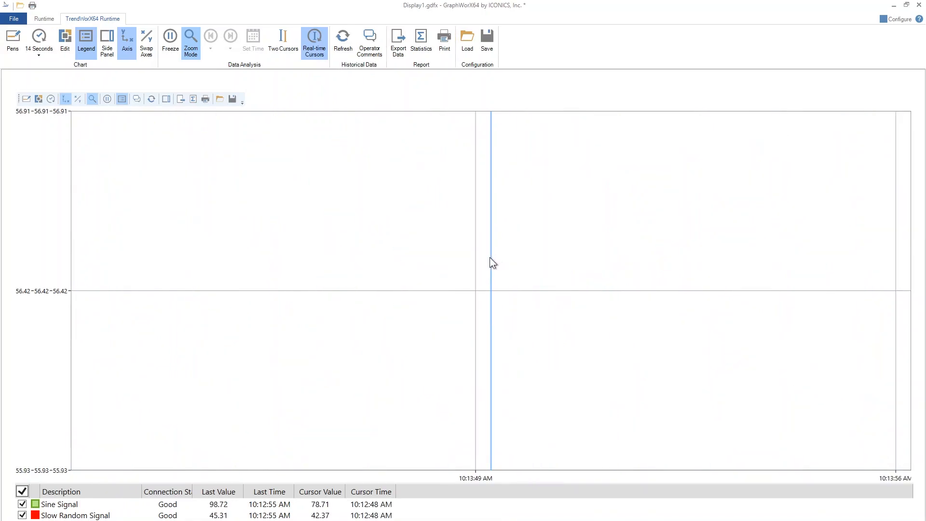
pyautogui.moveTo(490, 258); pyautogui.dragTo(295, 265)
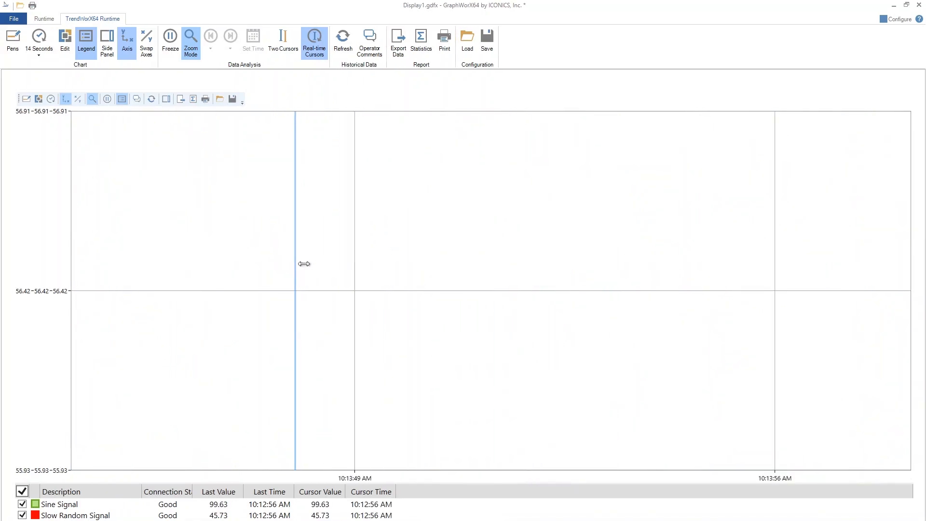
pyautogui.click(190, 45)
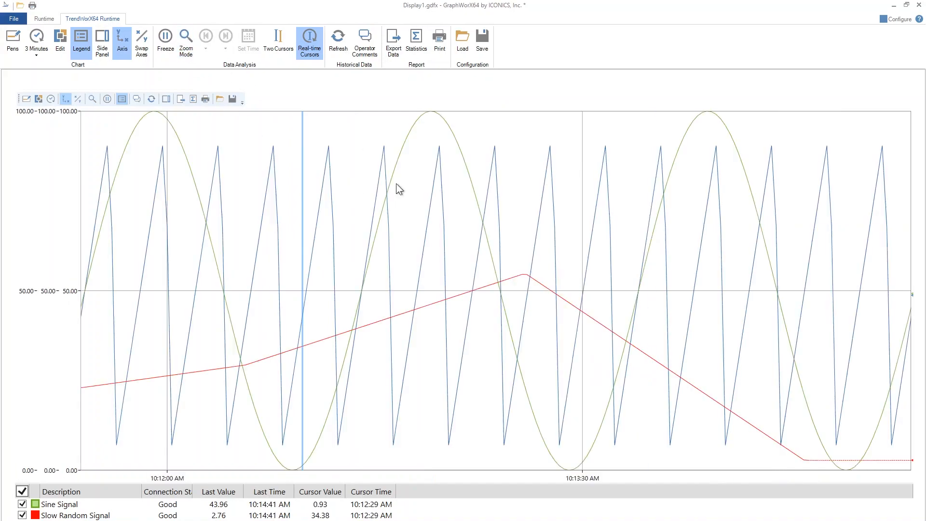
# Step: Enable two cursors and move both inward, placing the blue one at about 10:13:11 AM and the orange one nearer to it
pyautogui.click(279, 52)
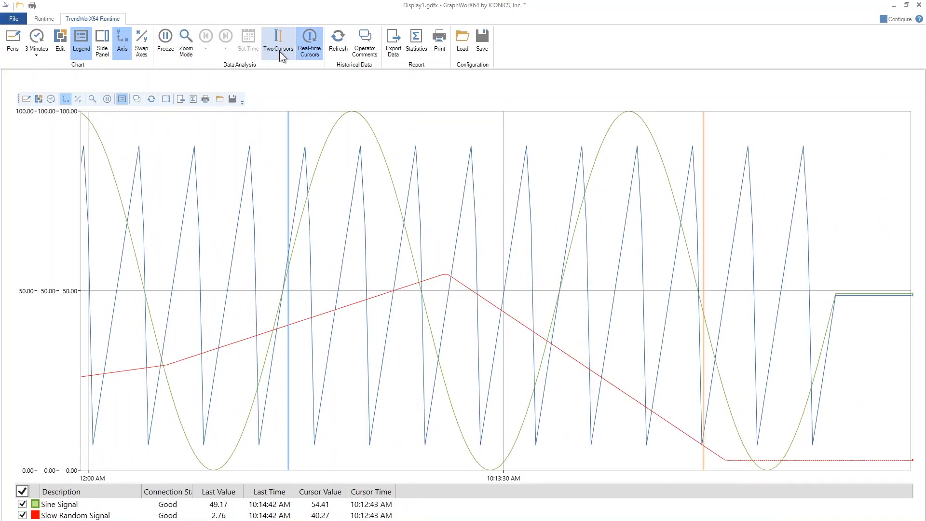
pyautogui.moveTo(288, 245); pyautogui.dragTo(407, 258)
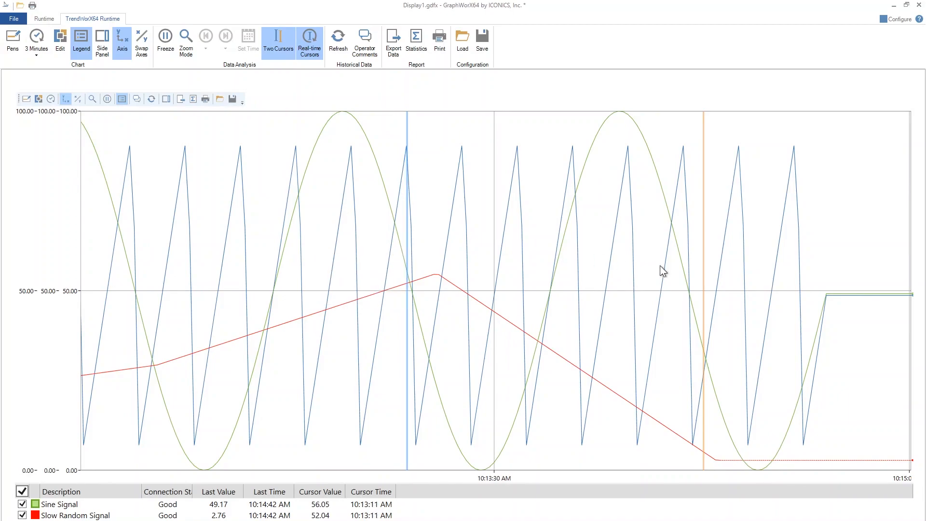
pyautogui.moveTo(705, 278); pyautogui.dragTo(568, 289)
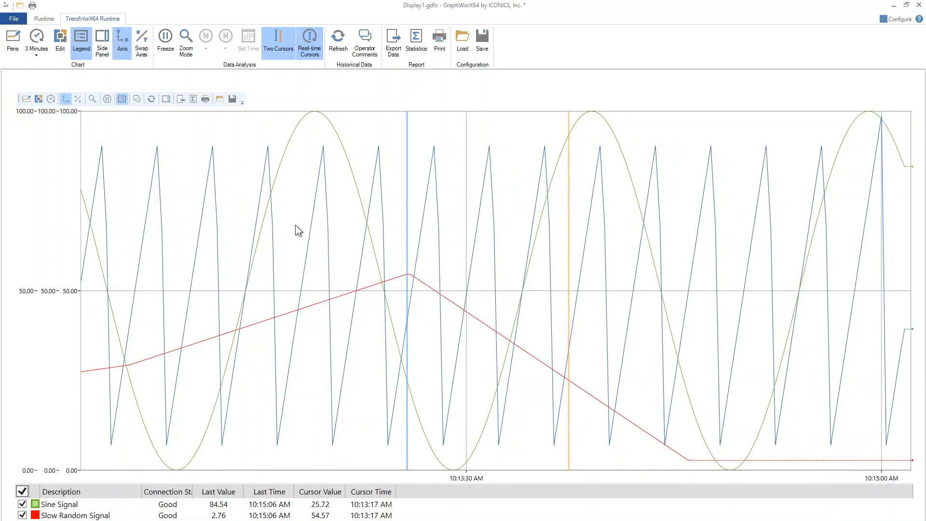
# Step: Freeze the trend and move the summary window back to the period ending at about 8:54:36 AM
pyautogui.click(166, 39)
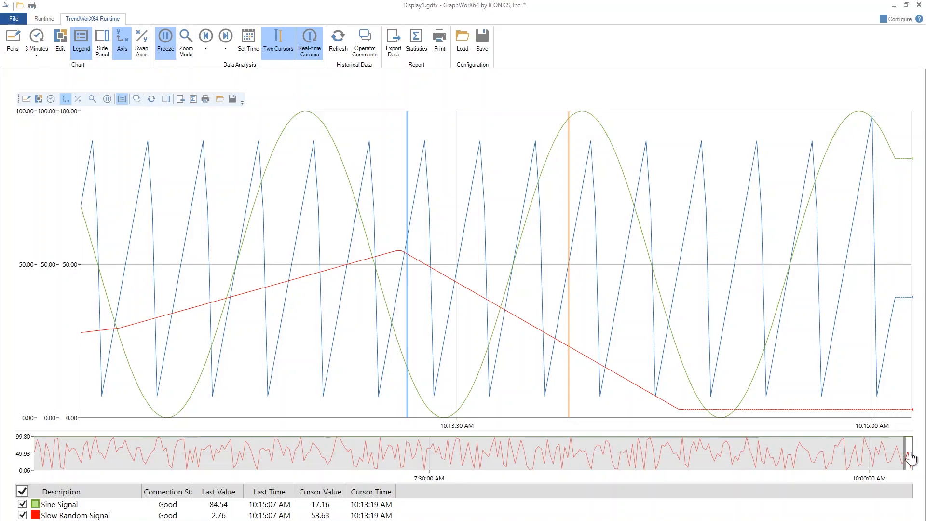
pyautogui.moveTo(910, 458); pyautogui.dragTo(675, 459)
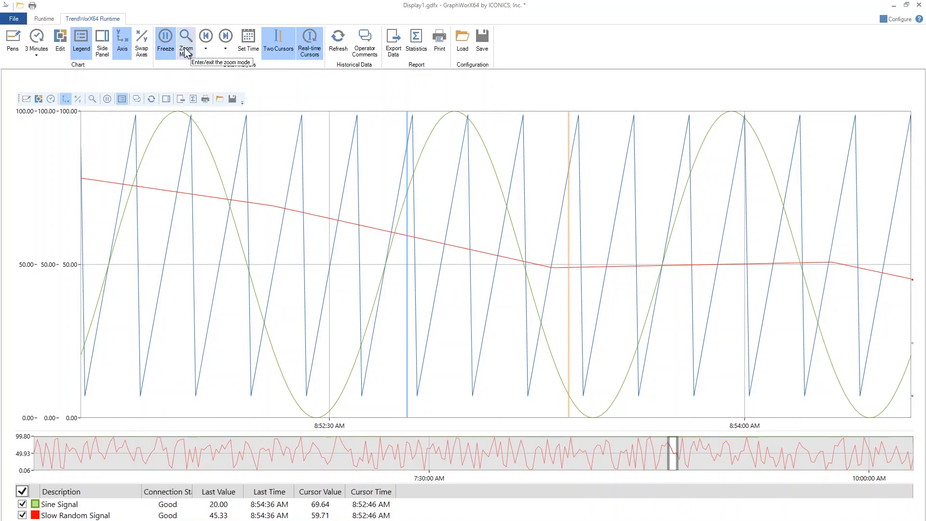
# Step: Shift the frozen trend three periods back in time and three periods forward again
pyautogui.click(206, 37)
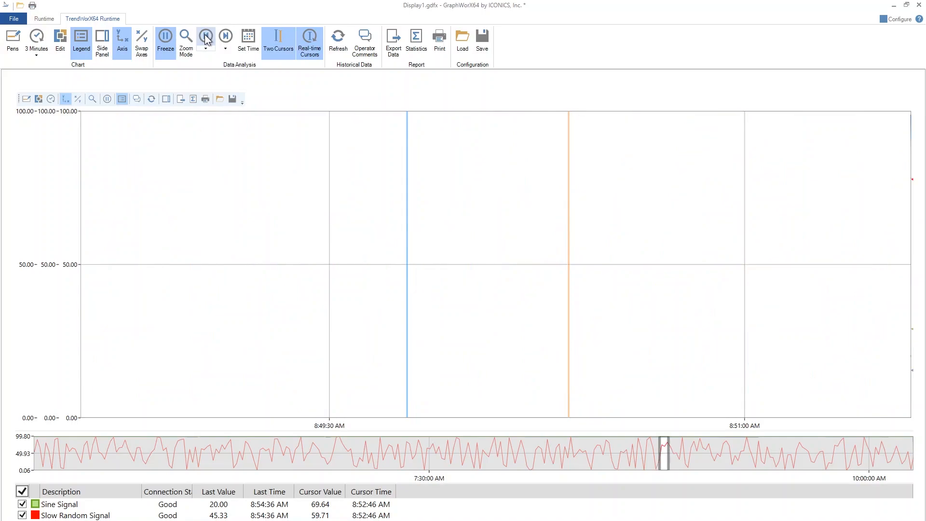
pyautogui.click(206, 38)
pyautogui.click(206, 37)
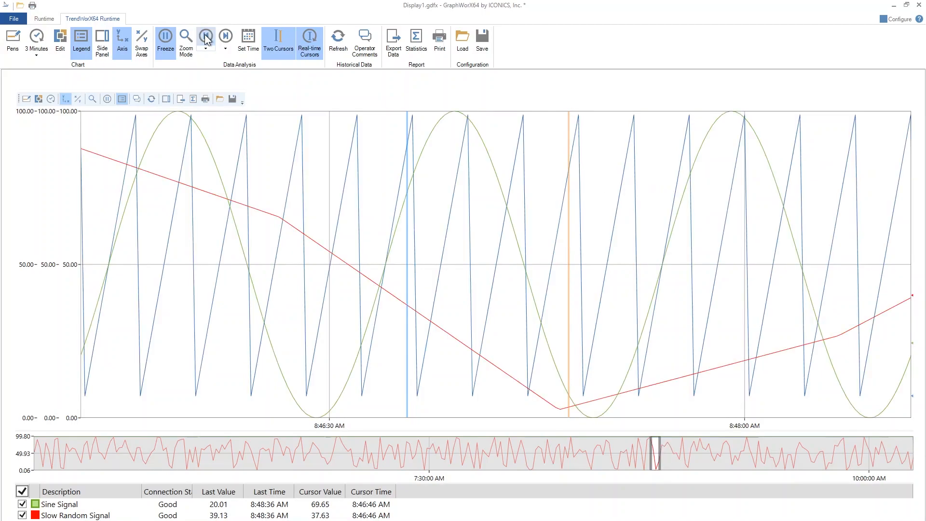
pyautogui.click(228, 37)
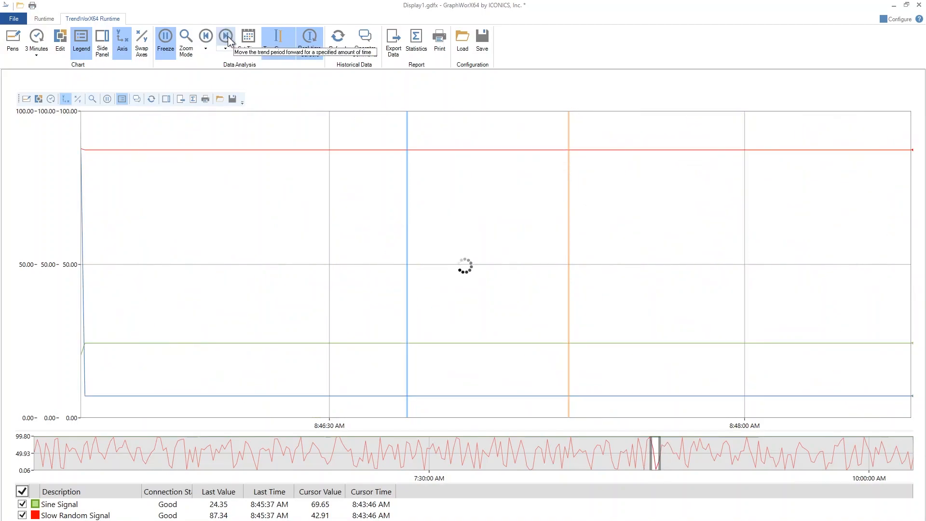
pyautogui.click(228, 36)
pyautogui.click(227, 36)
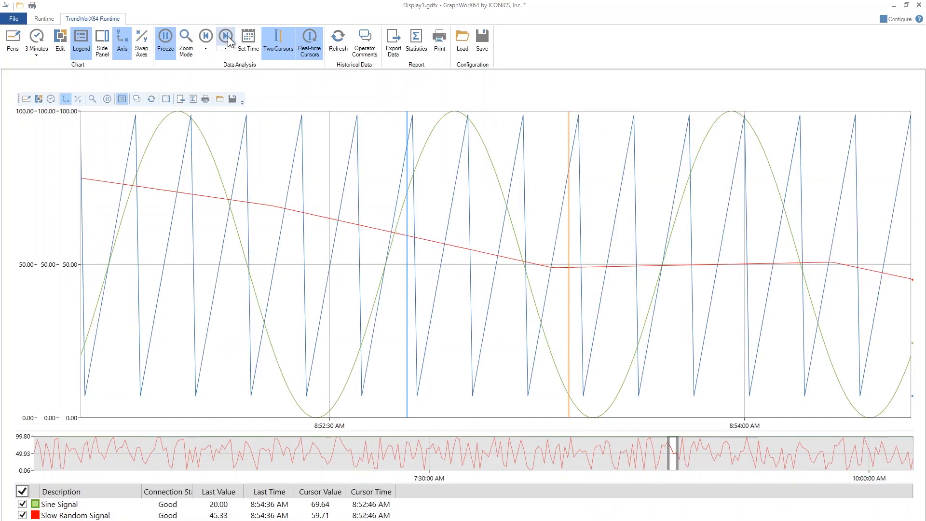
# Step: Open the time navigation settings, view the calendar options, and apply a period range of 15 minutes
pyautogui.click(247, 42)
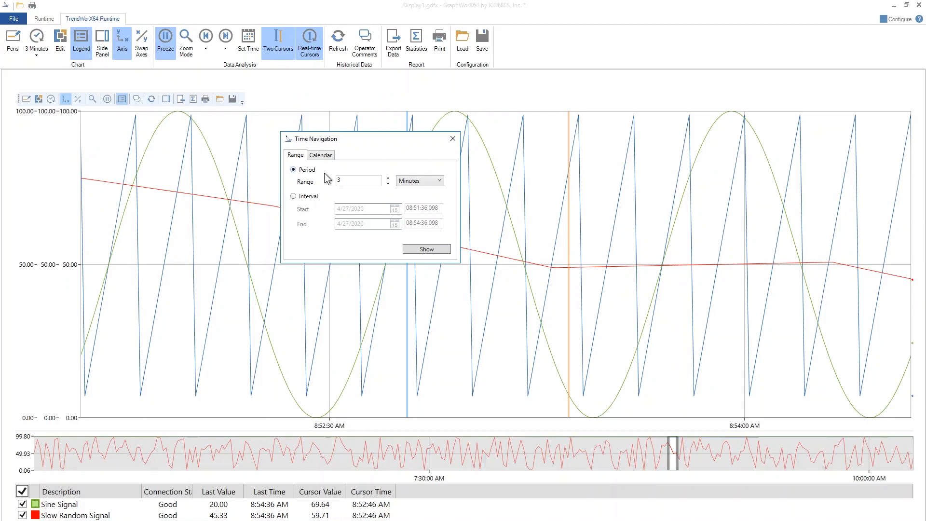
pyautogui.click(323, 157)
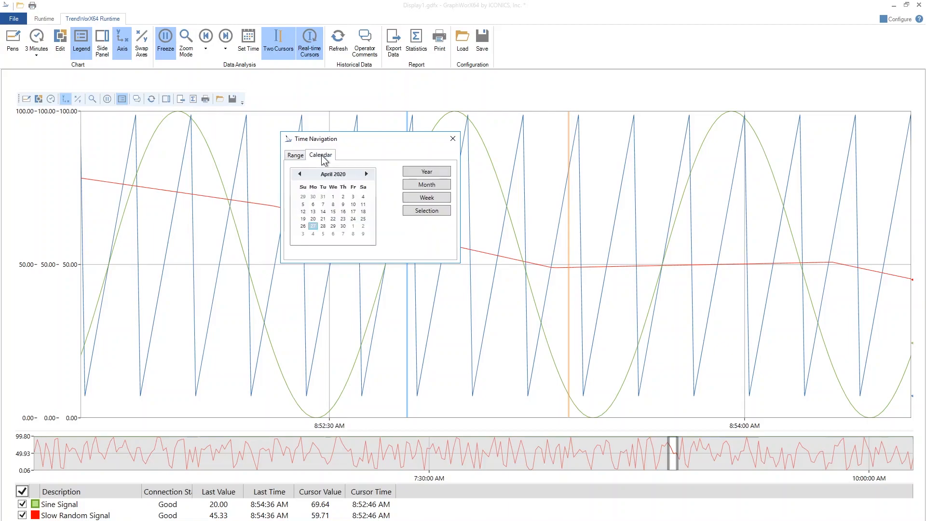
pyautogui.click(294, 156)
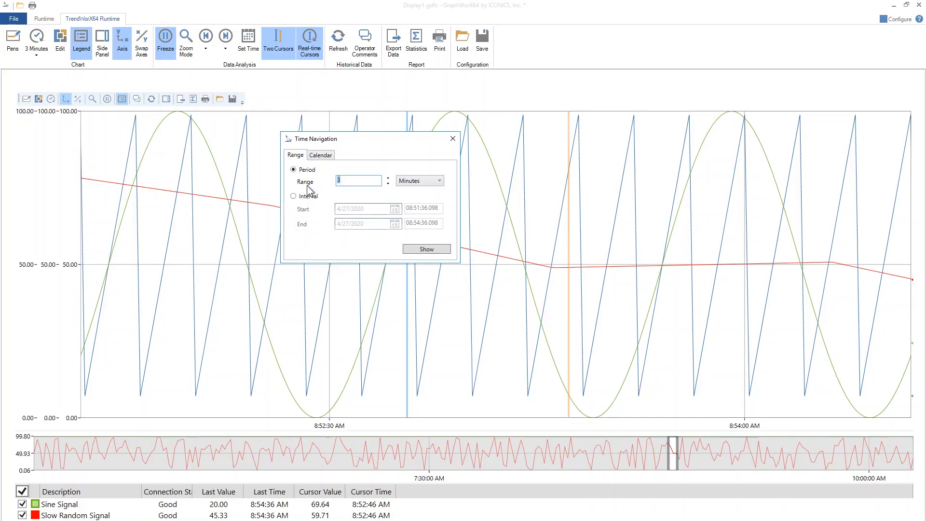
pyautogui.write('15')
pyautogui.click(408, 247)
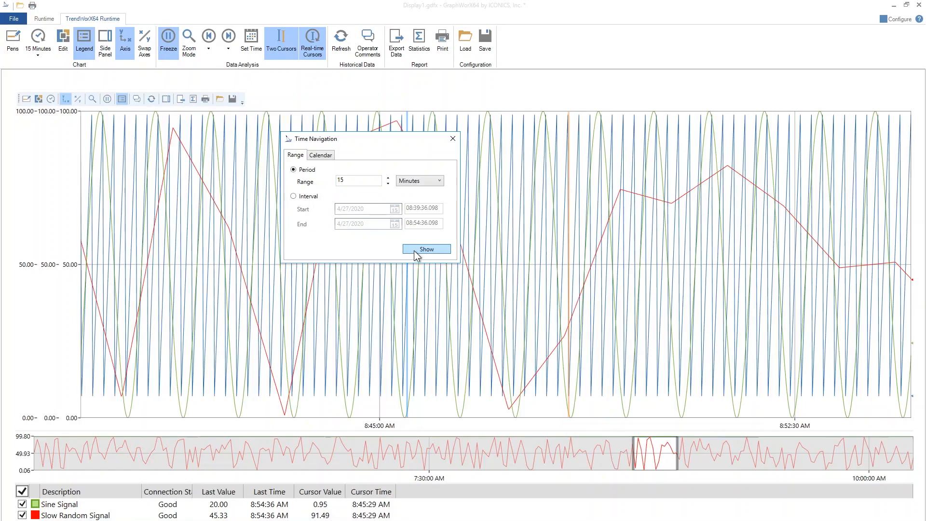
pyautogui.click(453, 139)
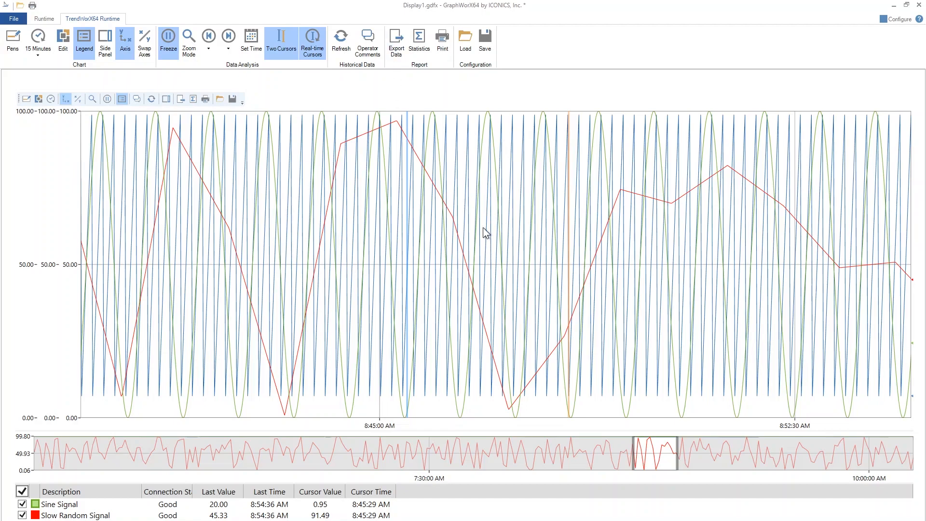
# Step: Export the trend data to a report titled Export Data, keeping the default additional information options
pyautogui.click(396, 51)
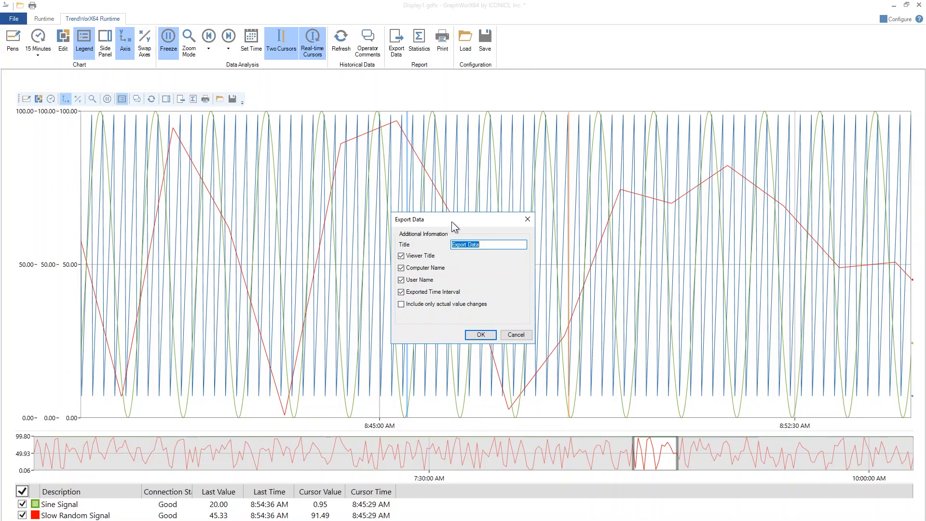
pyautogui.moveTo(451, 221); pyautogui.dragTo(418, 199)
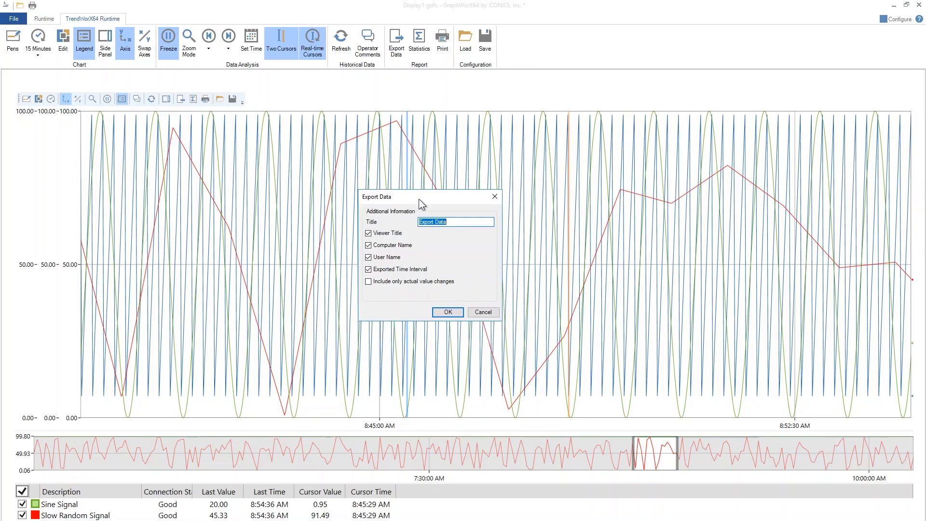
pyautogui.click(456, 223)
pyautogui.click(448, 312)
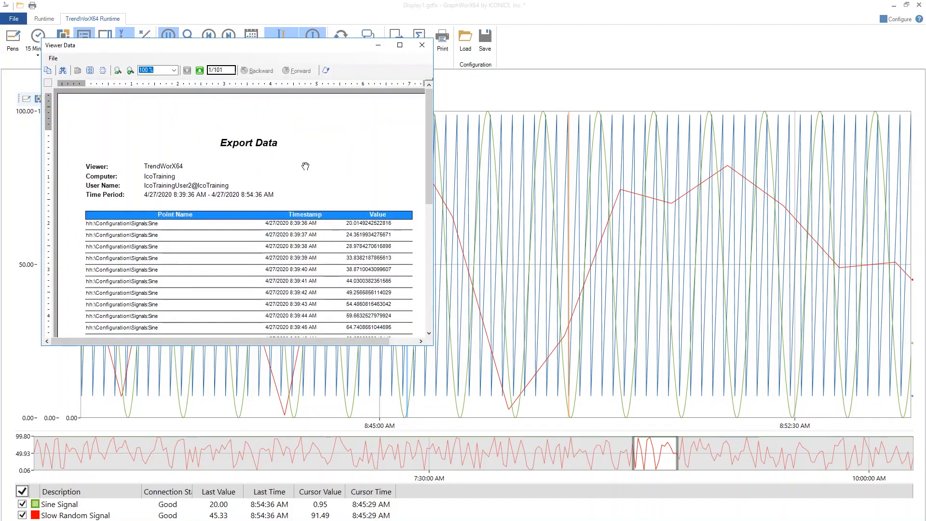
# Step: Review the point names, timestamps and values in the exported data report, and close it
pyautogui.scroll(-4, 306, 166)
pyautogui.scroll(-5, 307, 166)
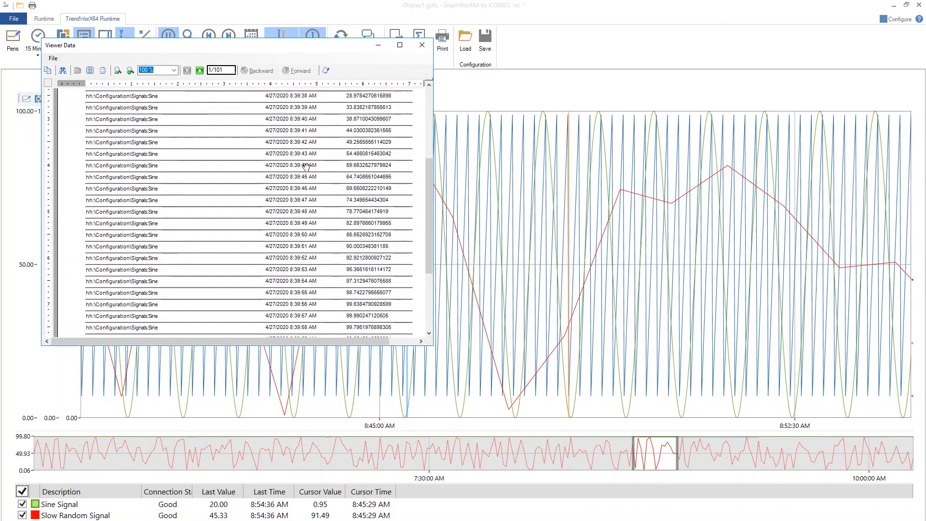
pyautogui.scroll(8, 314, 211)
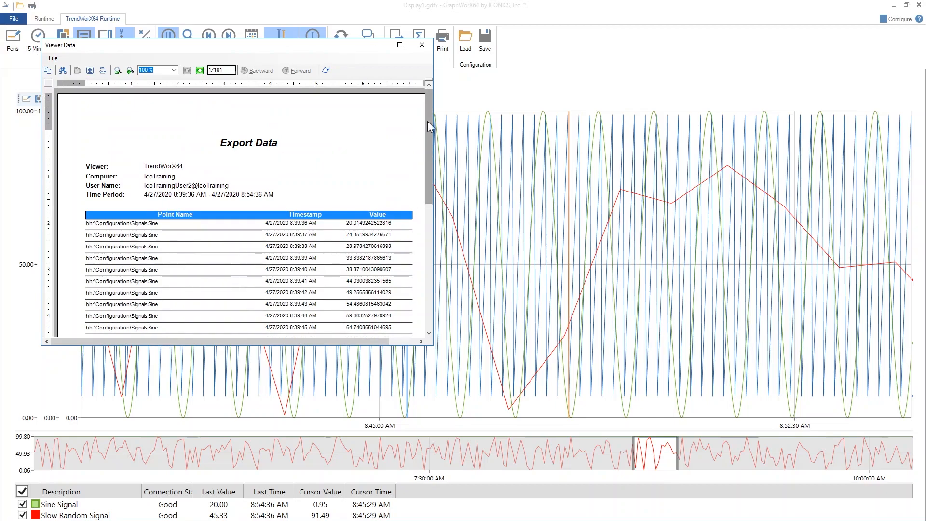
pyautogui.click(421, 46)
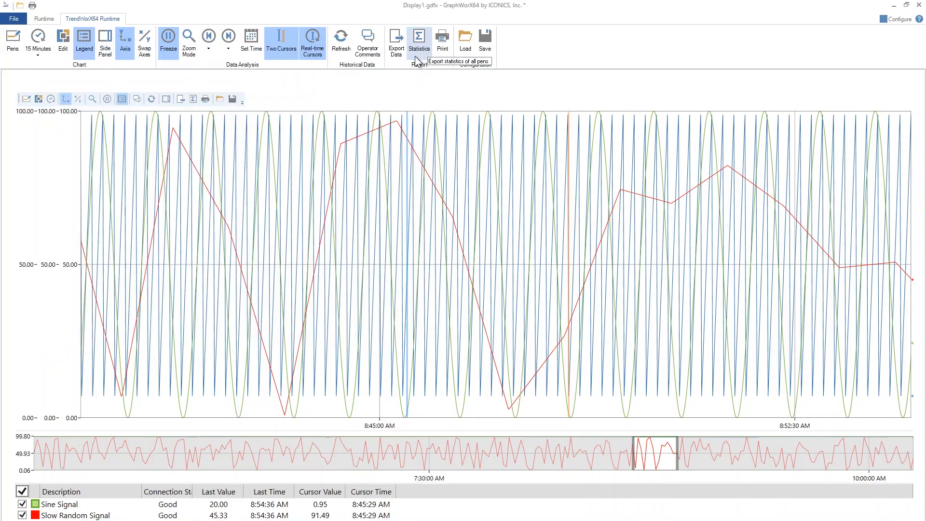
# Step: Generate a statistics report for all pens titled Statistics with the default options, and close it
pyautogui.click(419, 45)
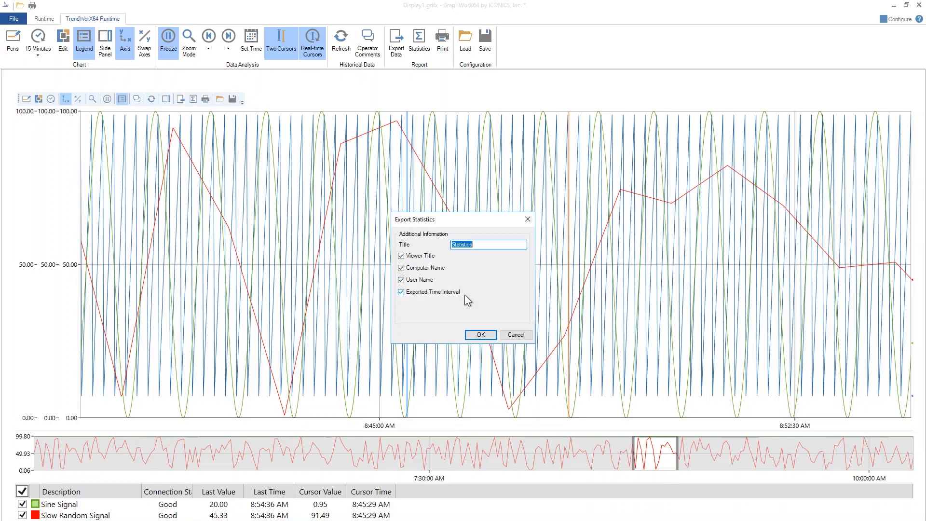
pyautogui.click(481, 334)
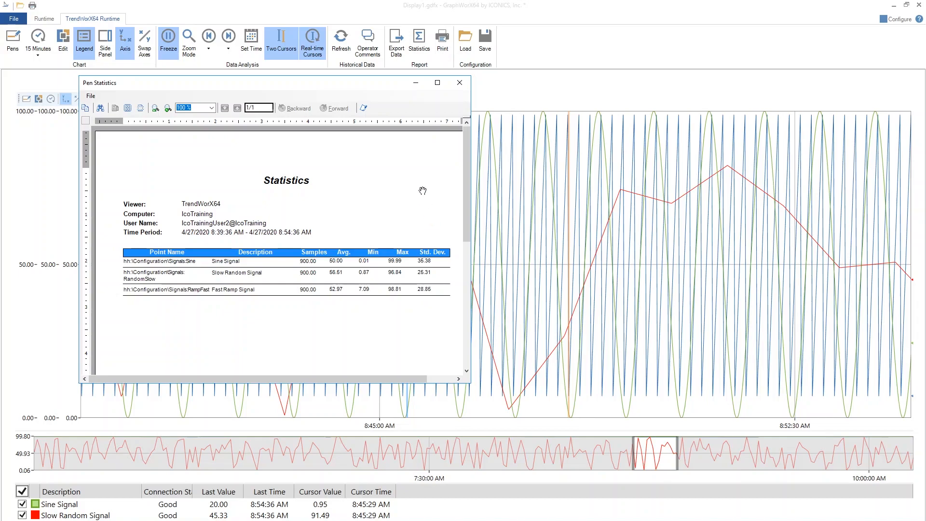
pyautogui.click(457, 87)
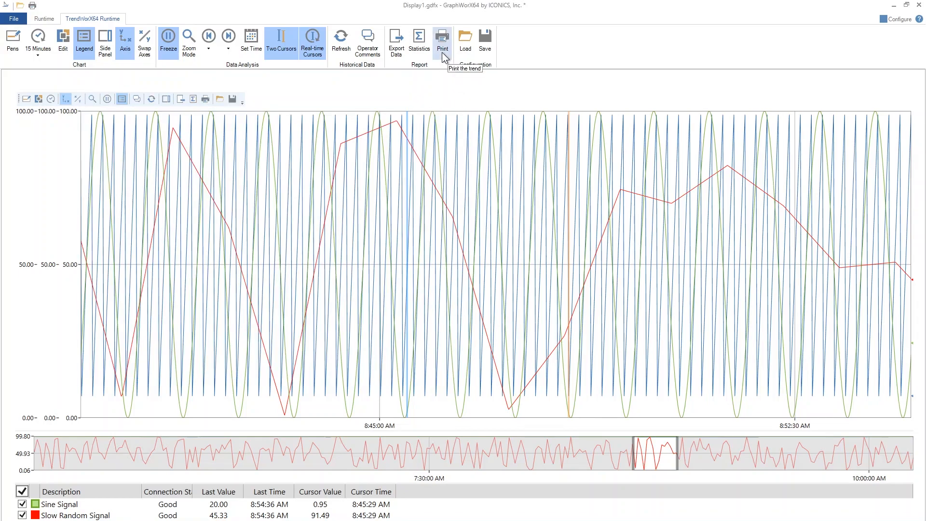